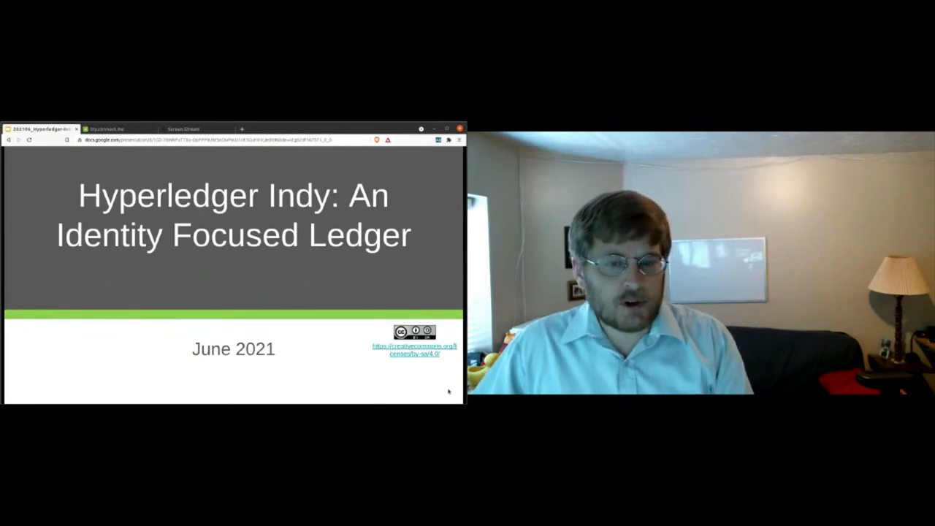
- Advance to the Hyperledger Indy overview slide
{"action": "key", "text": "Right"}
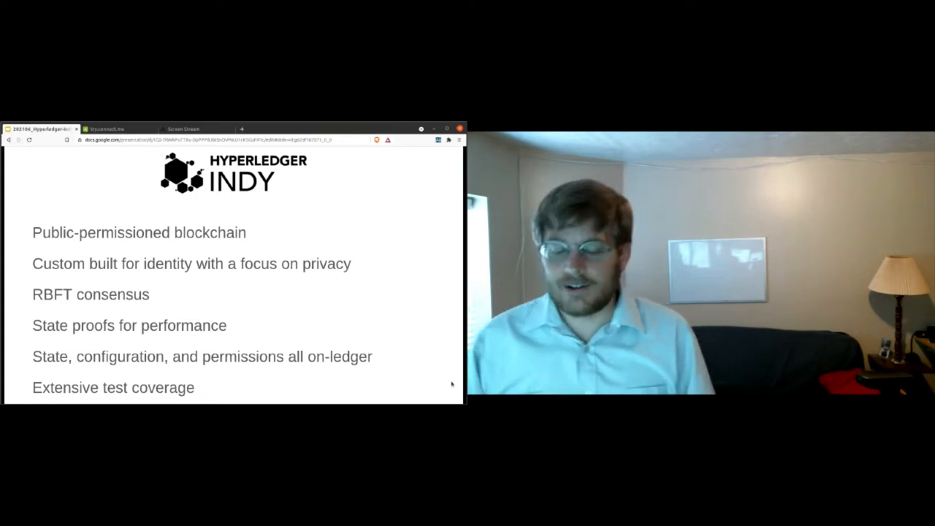
- Advance to the Identity Solution Marketecture slide
{"action": "key", "text": "Right"}
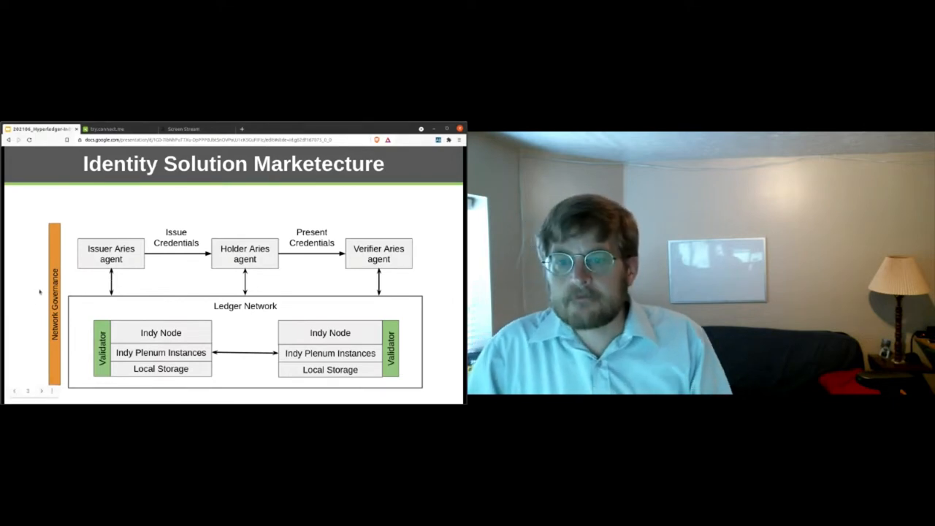
- Advance to the Hyperledger Indy architecture diagram slide
{"action": "key", "text": "Right"}
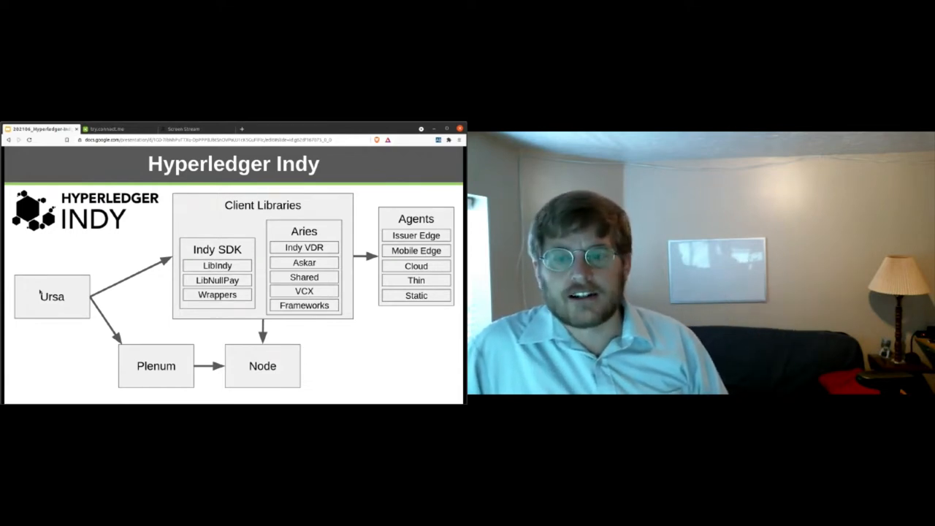
- Advance to the Key Features slide
{"action": "key", "text": "Right"}
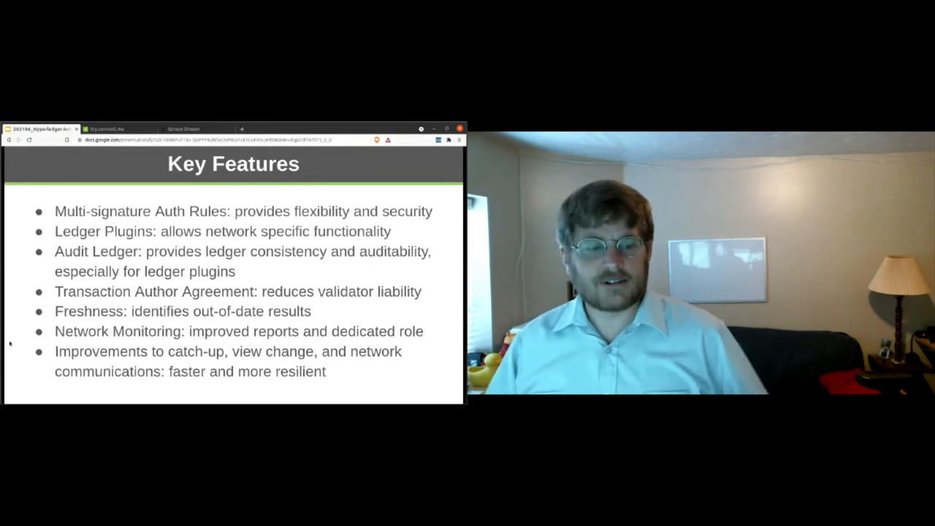
- Advance to the Ways to Participate slide
{"action": "key", "text": "Right"}
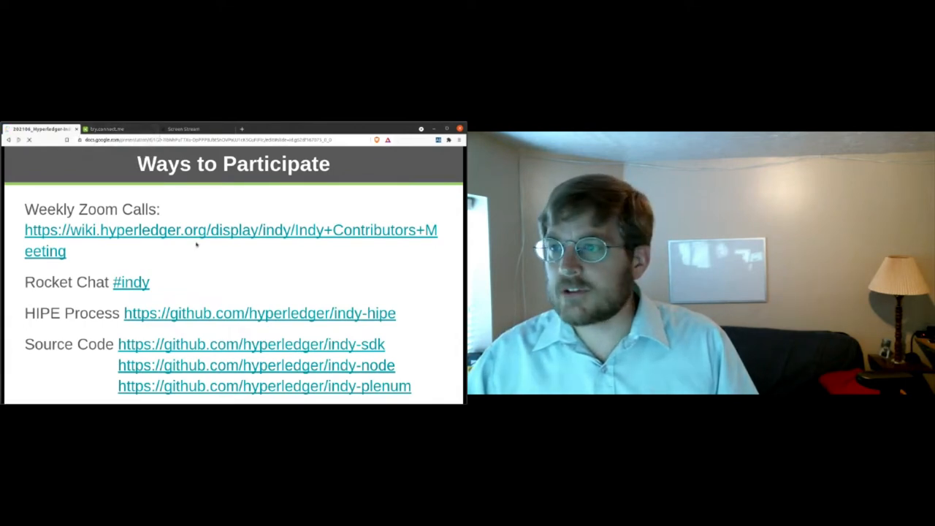
- Restart the slideshow from the title slide, keeping it inside the browser window rather than fullscreen
{"action": "left_click", "coordinate": [358, 157]}
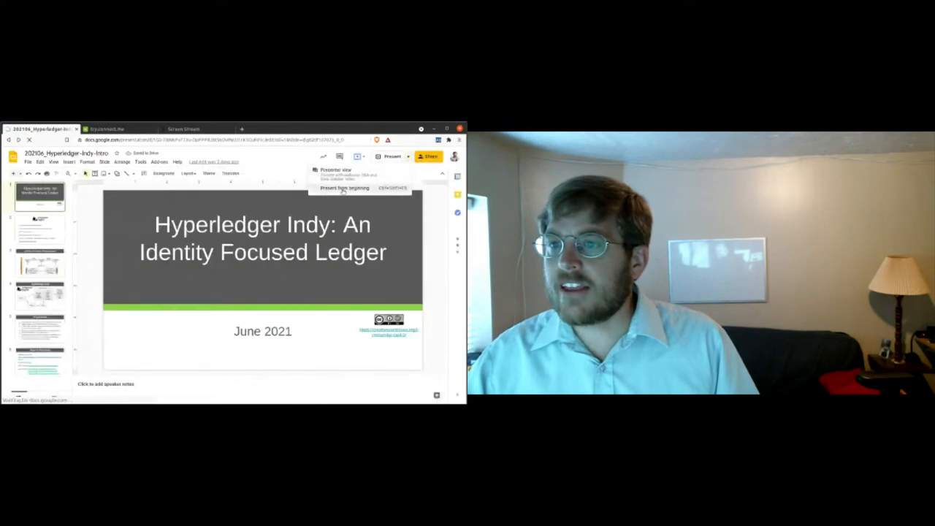
{"action": "left_click", "coordinate": [373, 177]}
{"action": "key", "text": "Escape"}
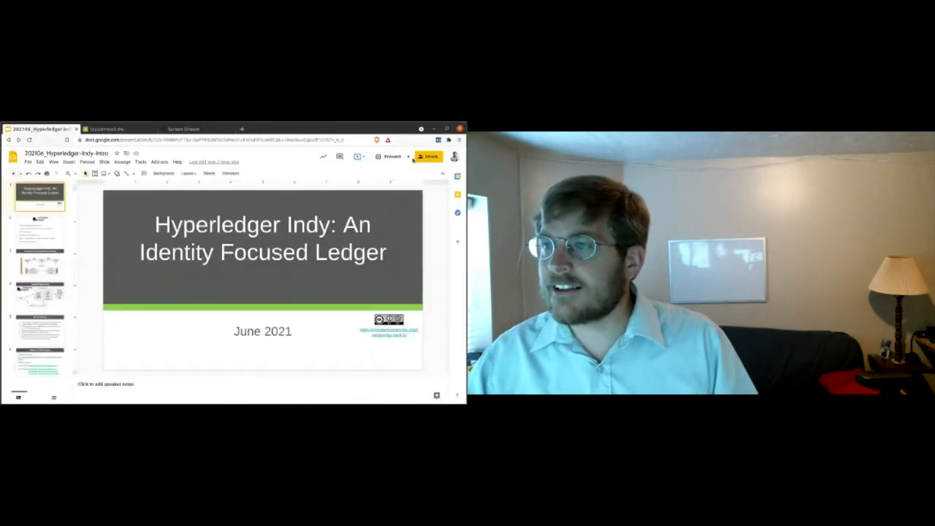
{"action": "left_click", "coordinate": [409, 156]}
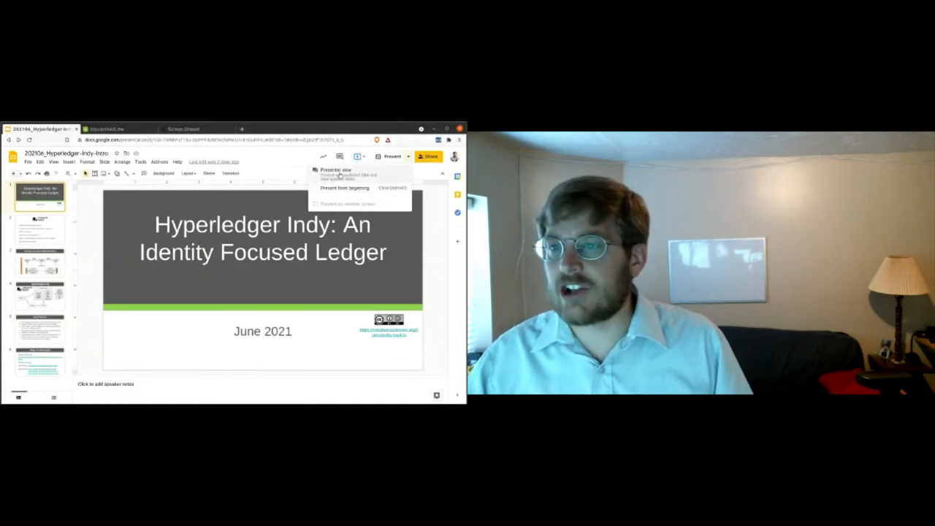
{"action": "left_click", "coordinate": [340, 170]}
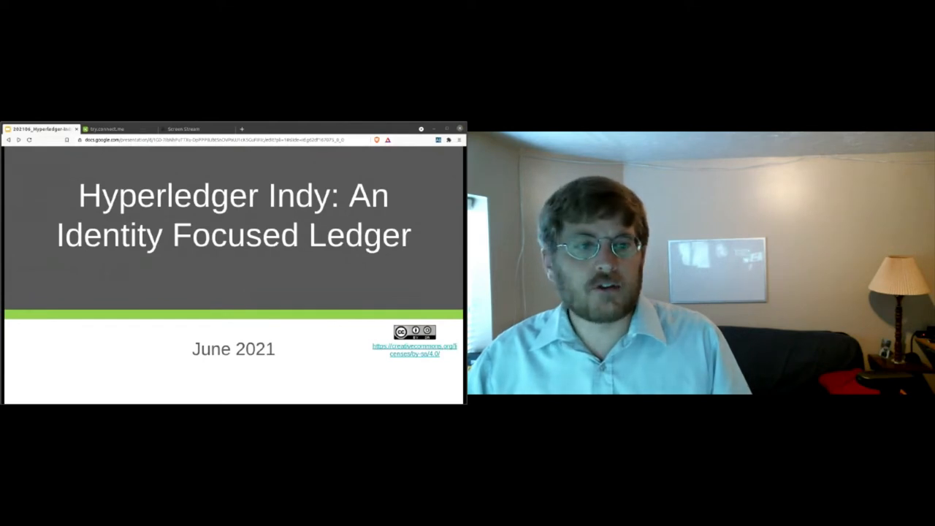
- Advance to the Identity Solution Marketecture slide
{"action": "left_click", "coordinate": [343, 299]}
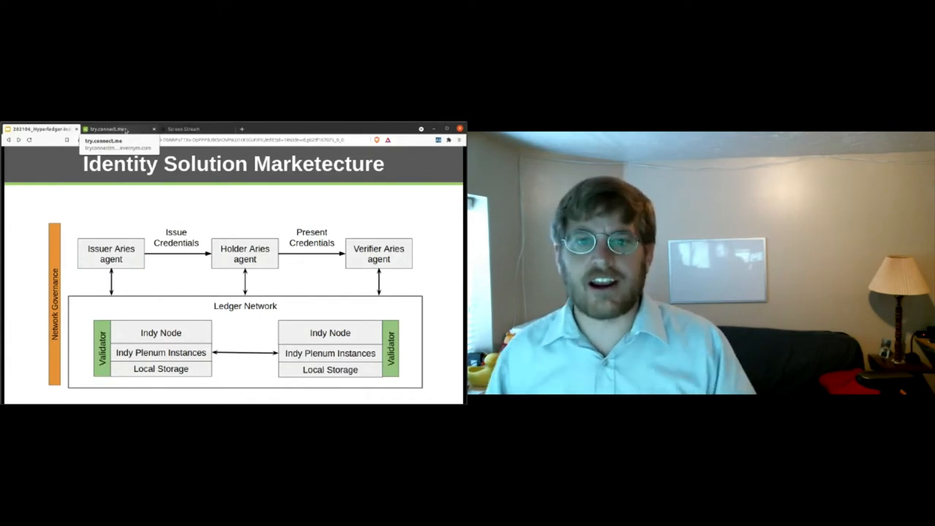
- Switch to the try.connect.me demo site, then to the phone's Screen Stream
{"action": "left_click", "coordinate": [126, 130]}
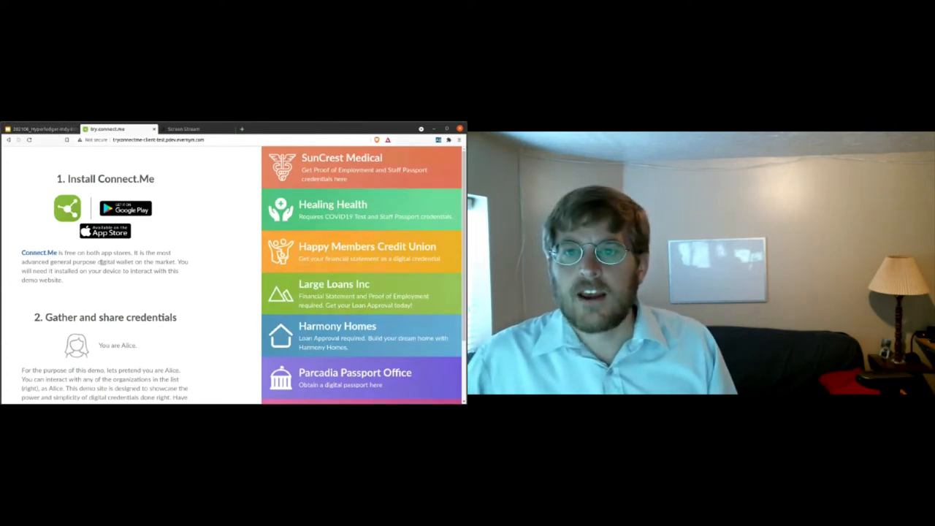
{"action": "left_click", "coordinate": [182, 129]}
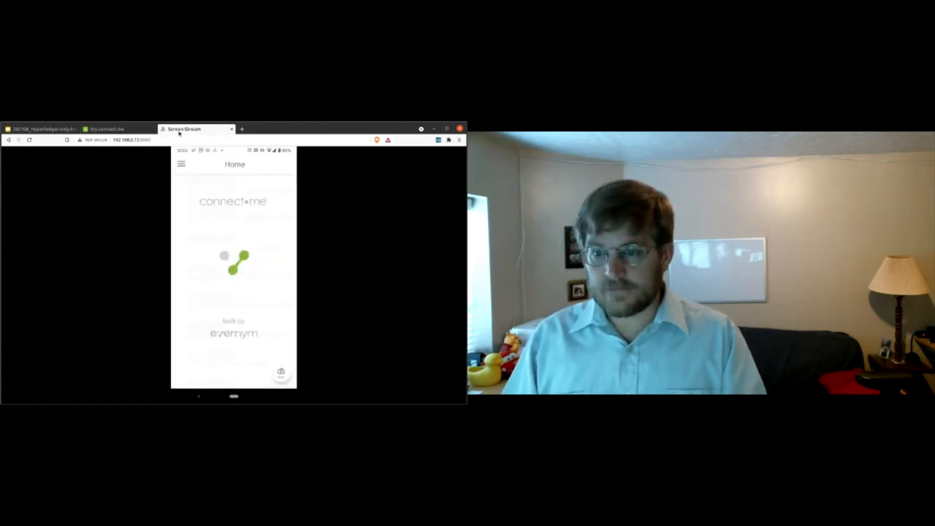
- Request the Staff Passport credential from SunCrest Medical on try.connect.me
{"action": "left_click", "coordinate": [112, 129]}
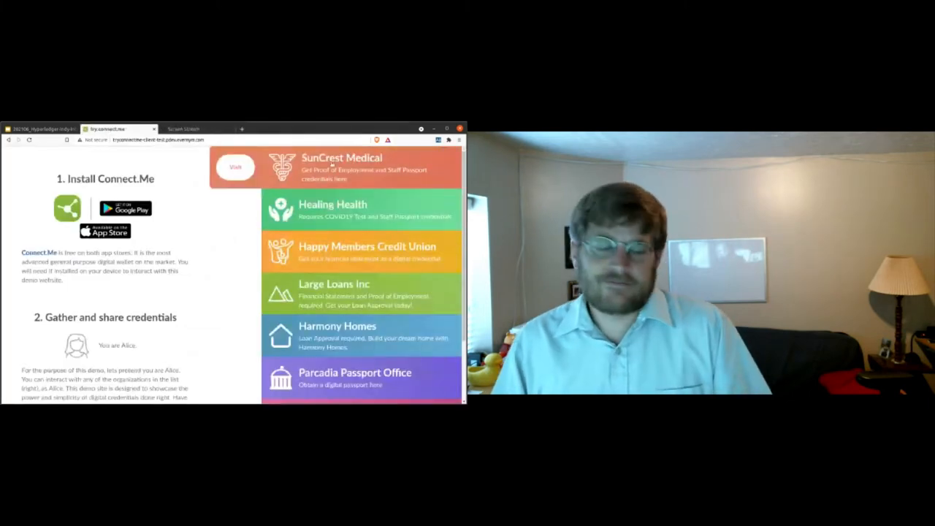
{"action": "mouse_move", "coordinate": [351, 167]}
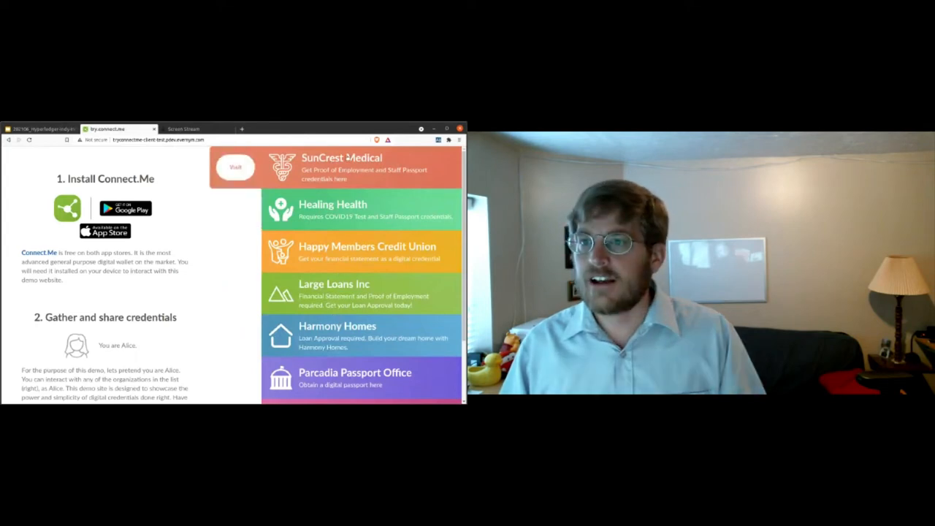
{"action": "left_click", "coordinate": [348, 156]}
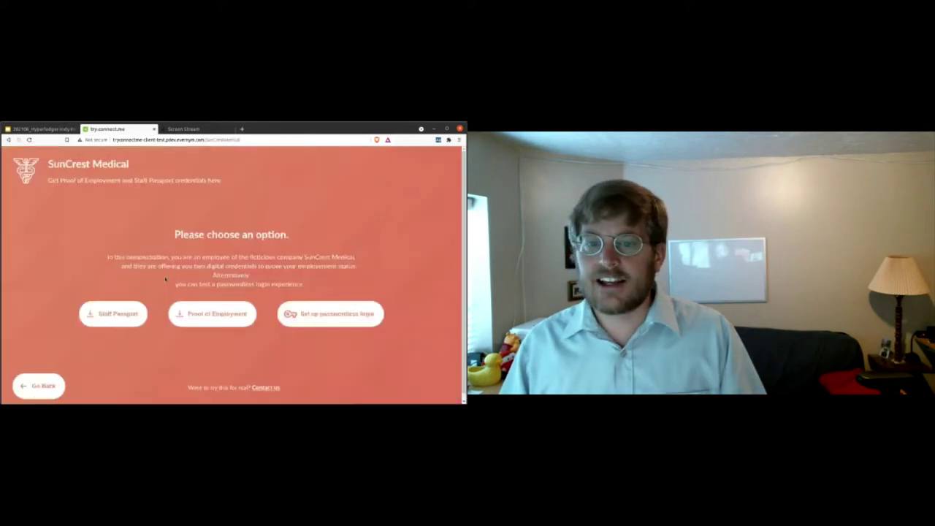
{"action": "left_click", "coordinate": [113, 313]}
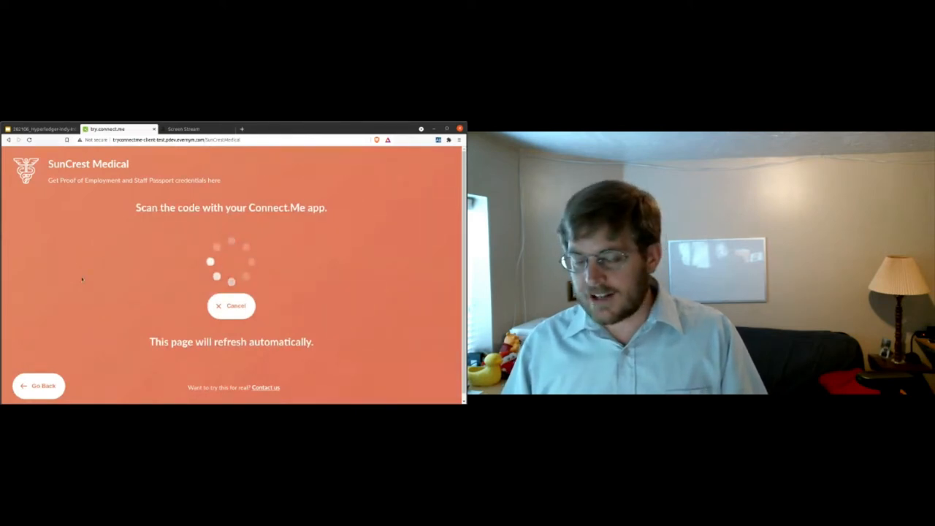
- View the SunCrest Medical QR code and the resulting credential offer on the phone mirror
{"action": "left_click", "coordinate": [192, 128]}
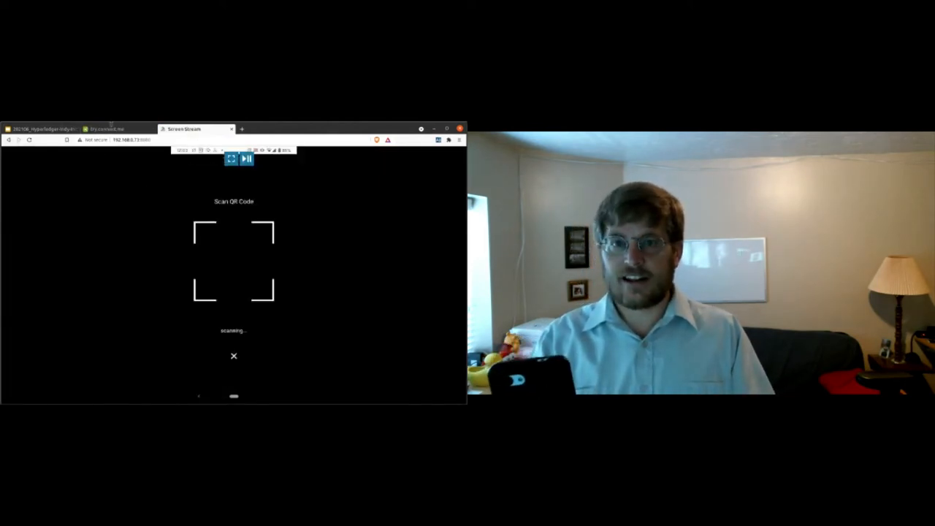
{"action": "left_click", "coordinate": [114, 129]}
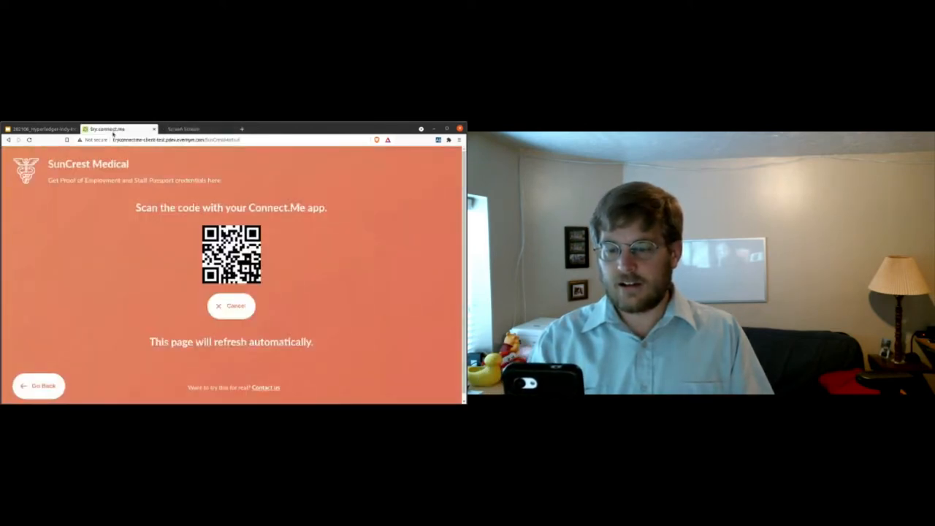
{"action": "left_click", "coordinate": [183, 129]}
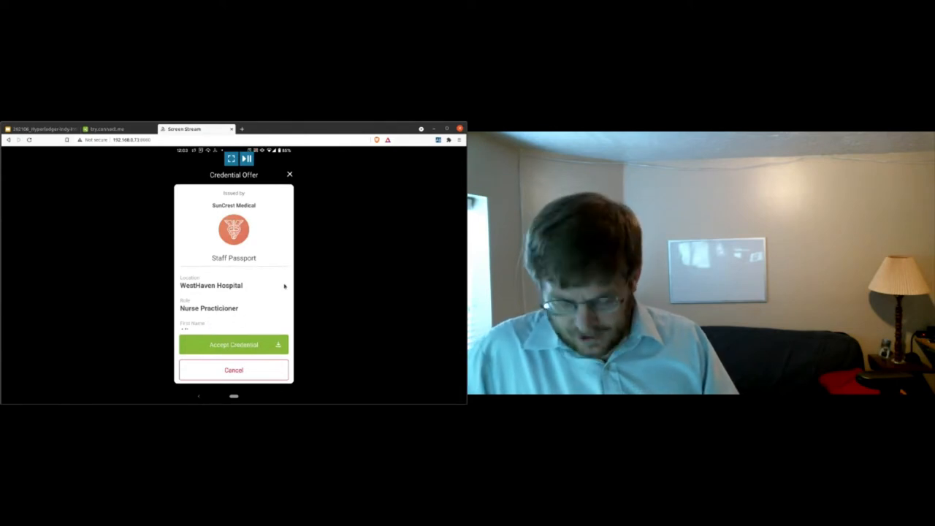
{"action": "scroll", "coordinate": [233, 307], "scroll_direction": "down", "scroll_amount": 3}
{"action": "scroll", "coordinate": [285, 286], "scroll_direction": "down", "scroll_amount": 1}
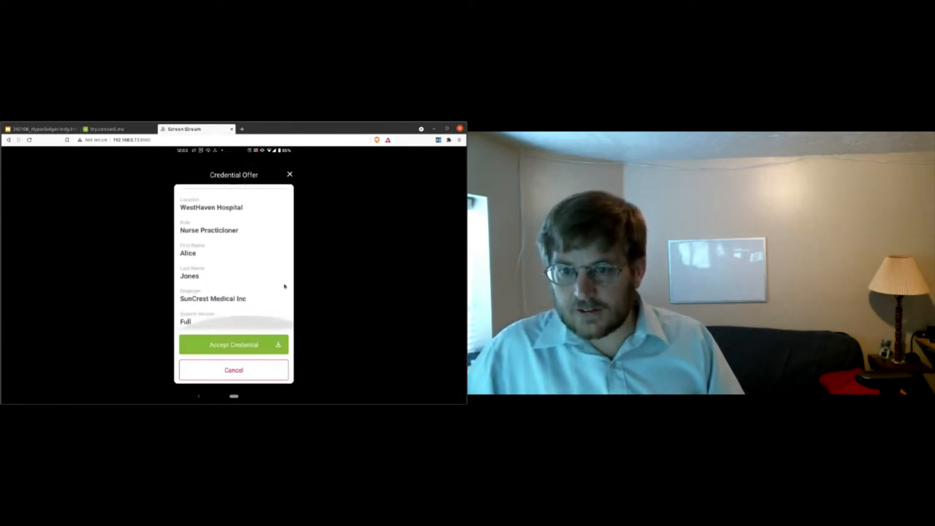
- Accept the Staff Passport credential offer and return to the SunCrest Medical page
{"action": "left_click", "coordinate": [223, 344]}
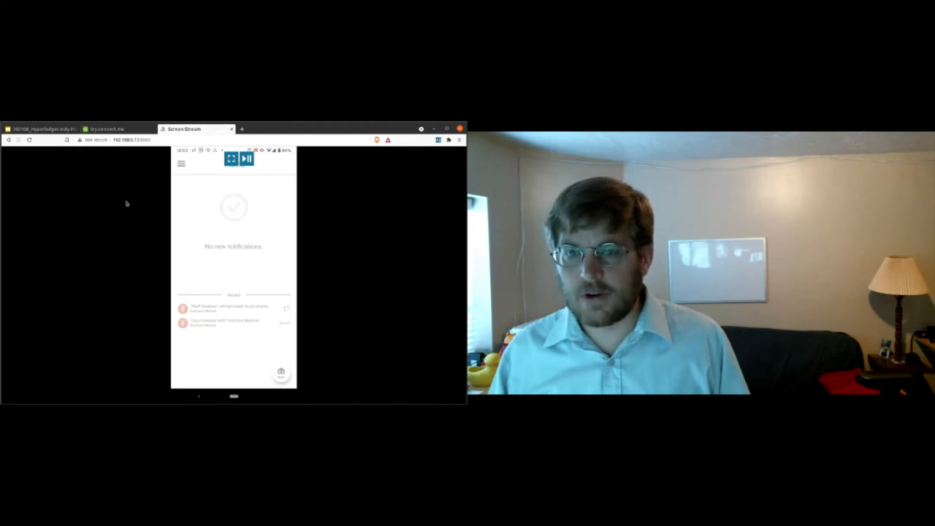
{"action": "left_click", "coordinate": [116, 130]}
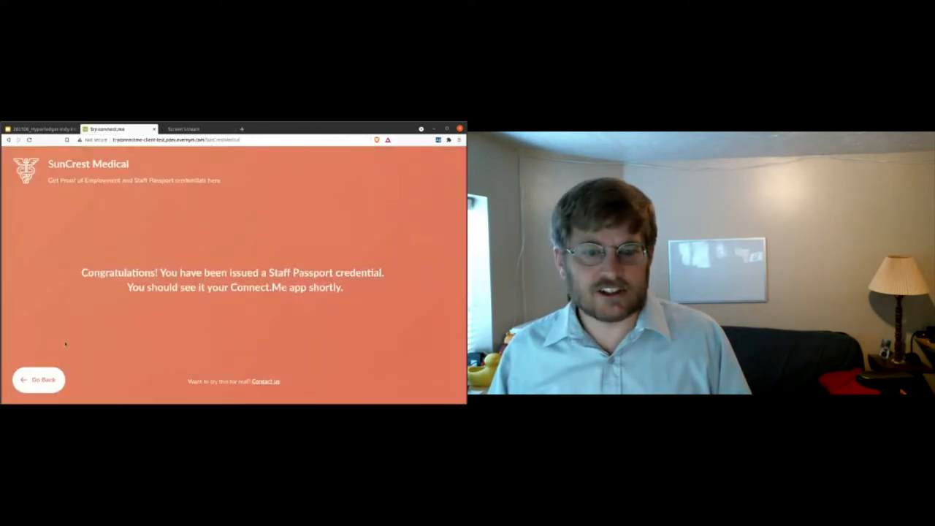
- Back at the organization list, choose SunCrest Medical and request its Proof of Employment credential
{"action": "left_click", "coordinate": [41, 378]}
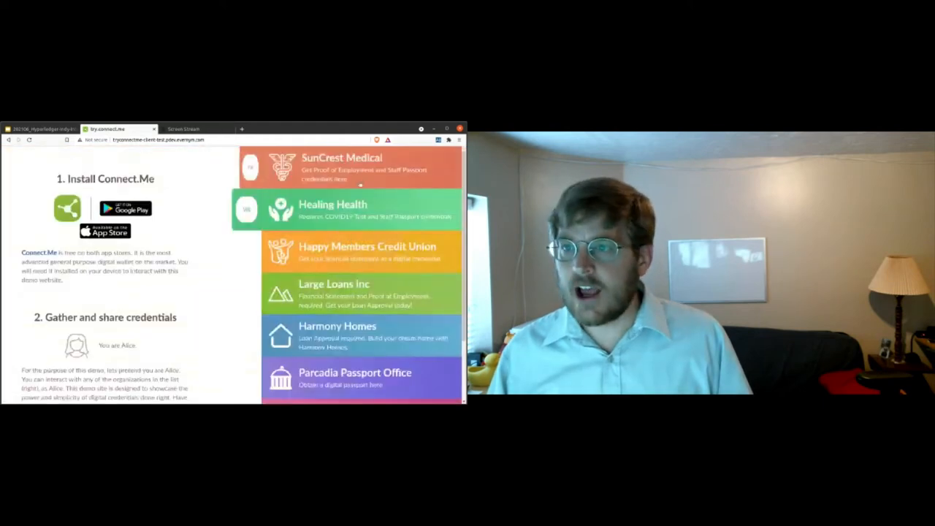
{"action": "left_click", "coordinate": [343, 165]}
{"action": "left_click", "coordinate": [213, 313]}
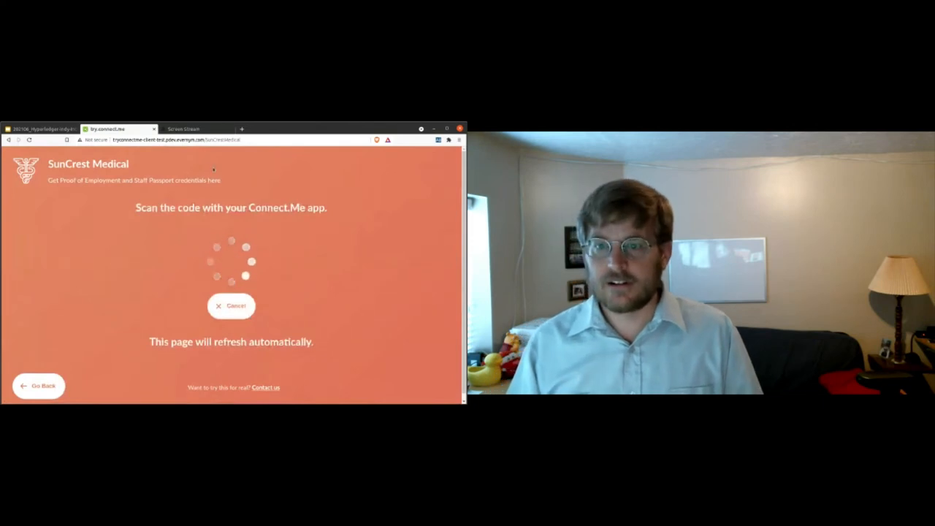
- Check the phone mirror for the SunCrest offer, accept it, and return to the issuer's confirmation page
{"action": "left_click", "coordinate": [198, 130]}
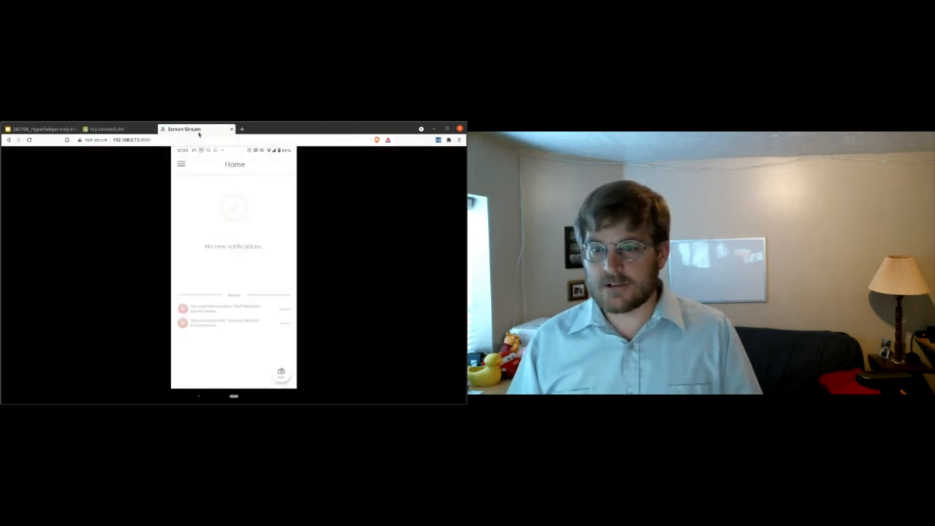
{"action": "left_click", "coordinate": [128, 130]}
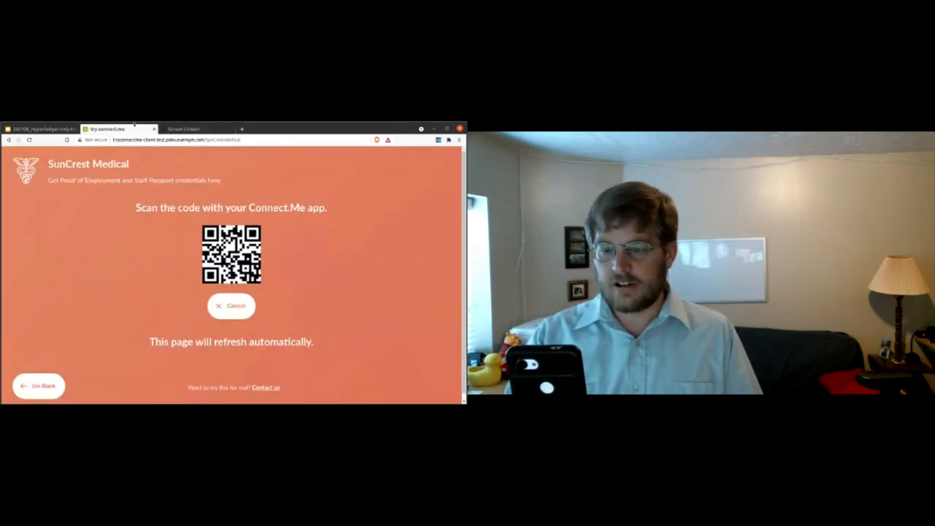
{"action": "left_click", "coordinate": [183, 129]}
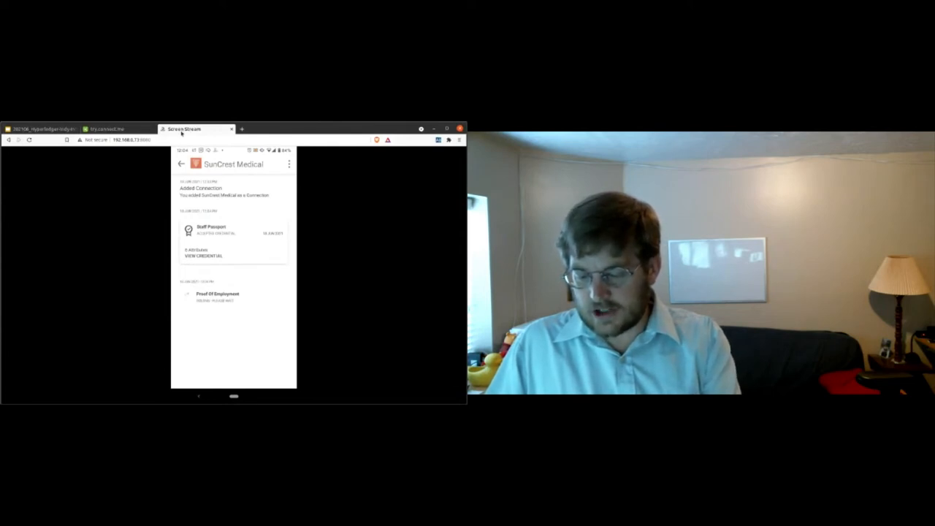
{"action": "left_click", "coordinate": [110, 129]}
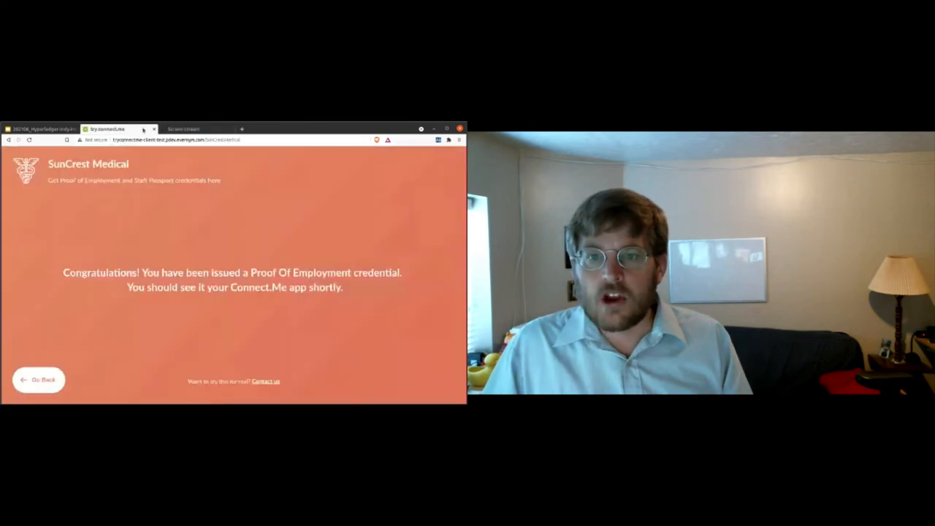
- From the organization list, start a Large Loans mortgage application and answer Yes to holding both credentials
{"action": "left_click", "coordinate": [37, 380]}
{"action": "left_click", "coordinate": [328, 299]}
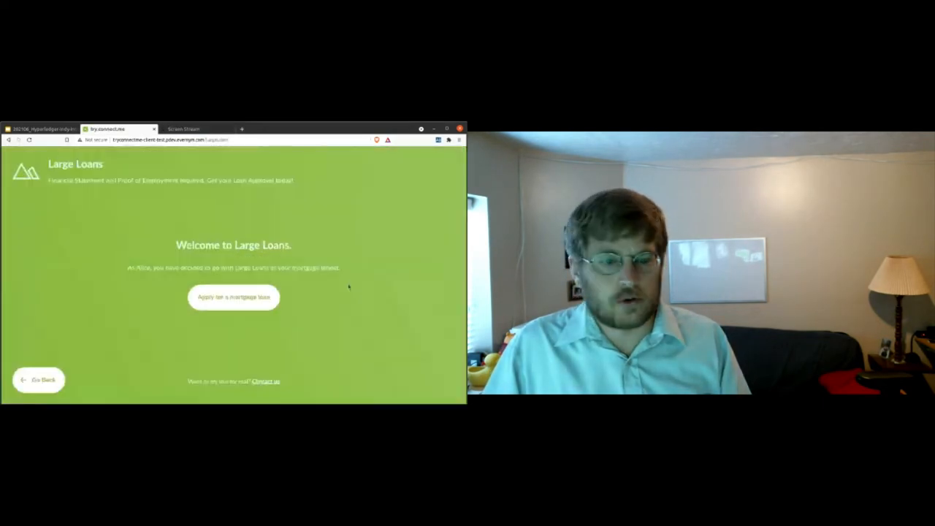
{"action": "left_click", "coordinate": [235, 298]}
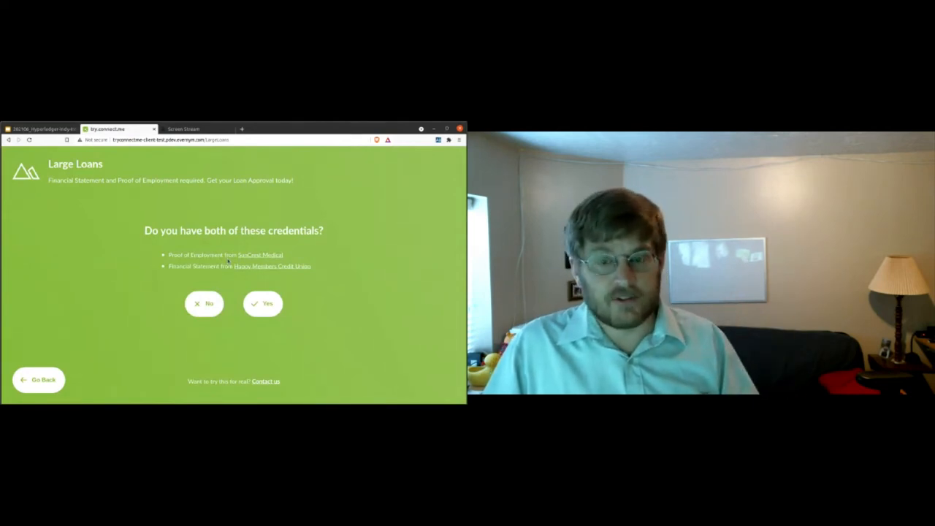
{"action": "left_click", "coordinate": [270, 303]}
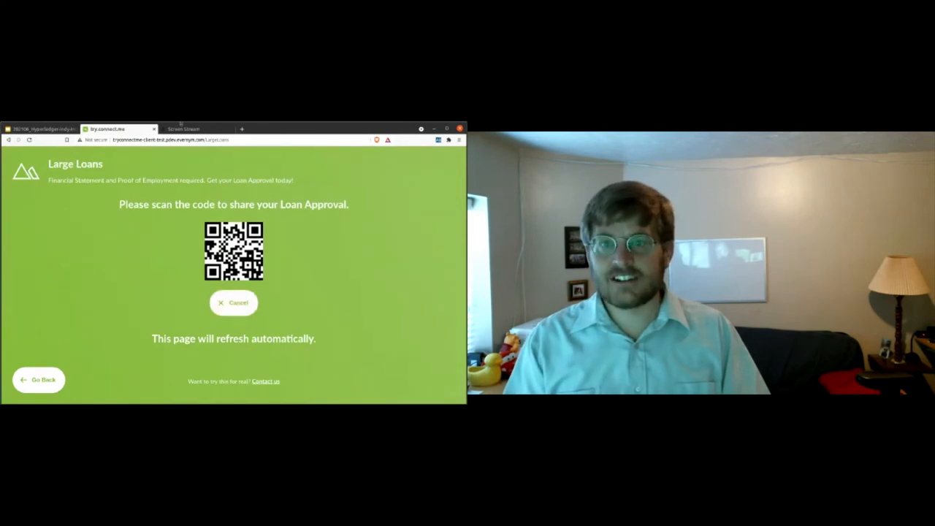
- See the phone report missing financial-statement fields, then return to the organization list
{"action": "left_click", "coordinate": [182, 129]}
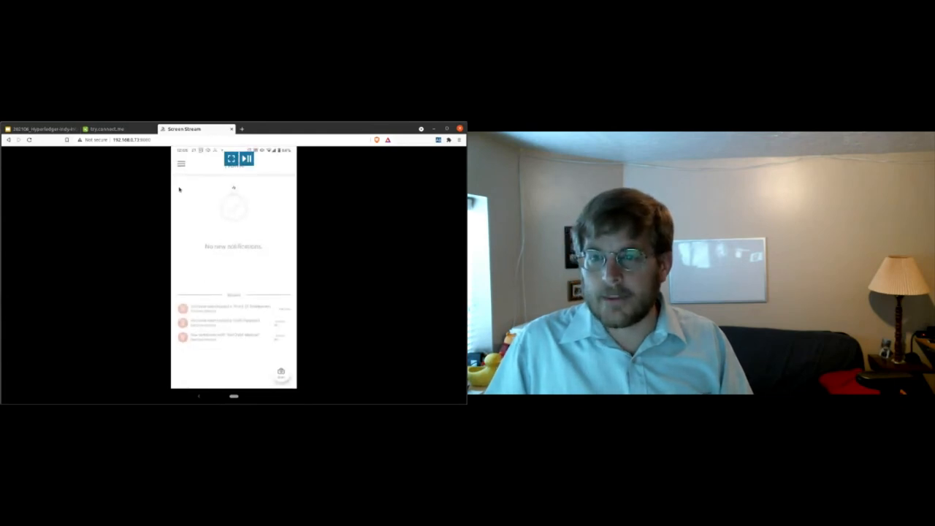
{"action": "left_click", "coordinate": [103, 129]}
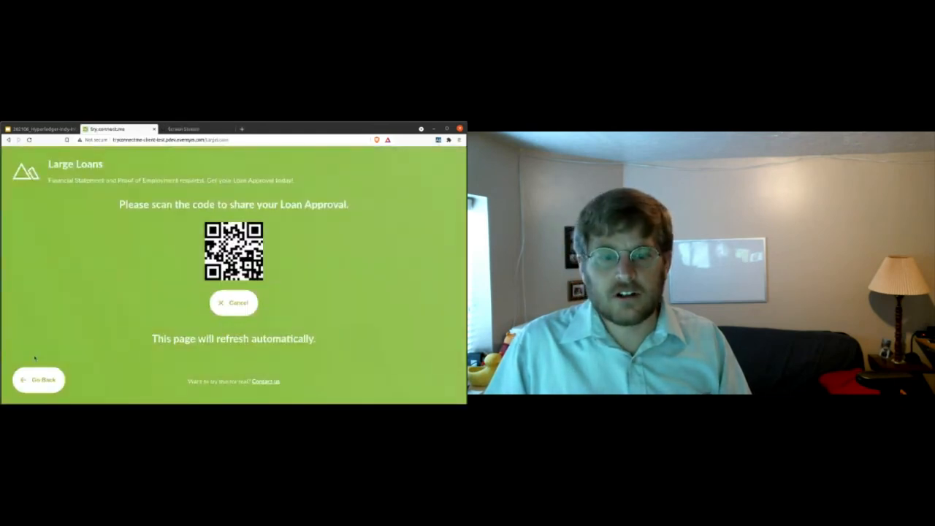
{"action": "left_click", "coordinate": [38, 379]}
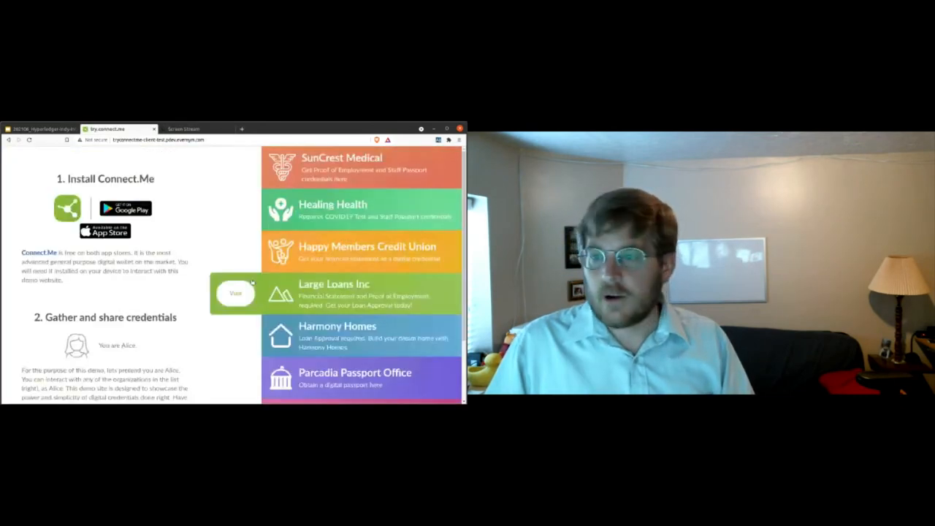
- Request Happy Members Credit Union's Financial Statement credential and check the offer on the phone
{"action": "mouse_move", "coordinate": [362, 252]}
{"action": "left_click", "coordinate": [327, 251]}
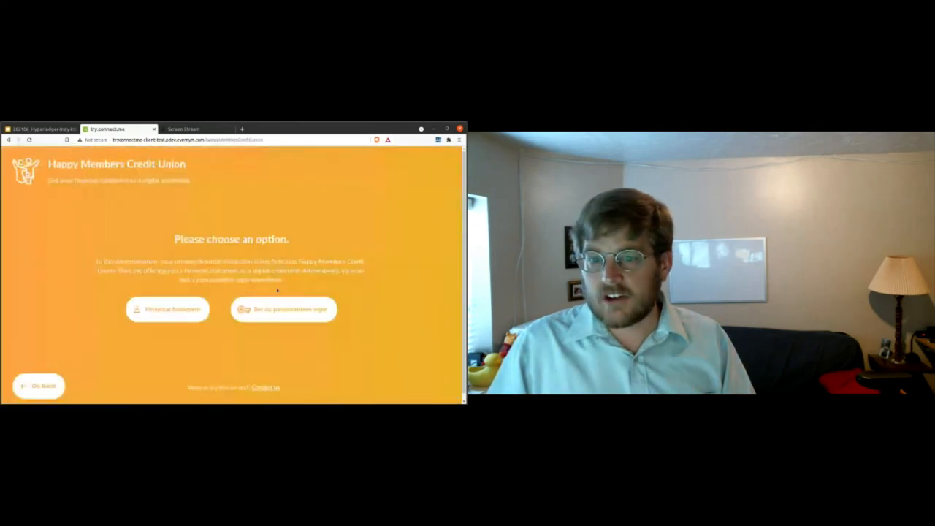
{"action": "left_click", "coordinate": [167, 308]}
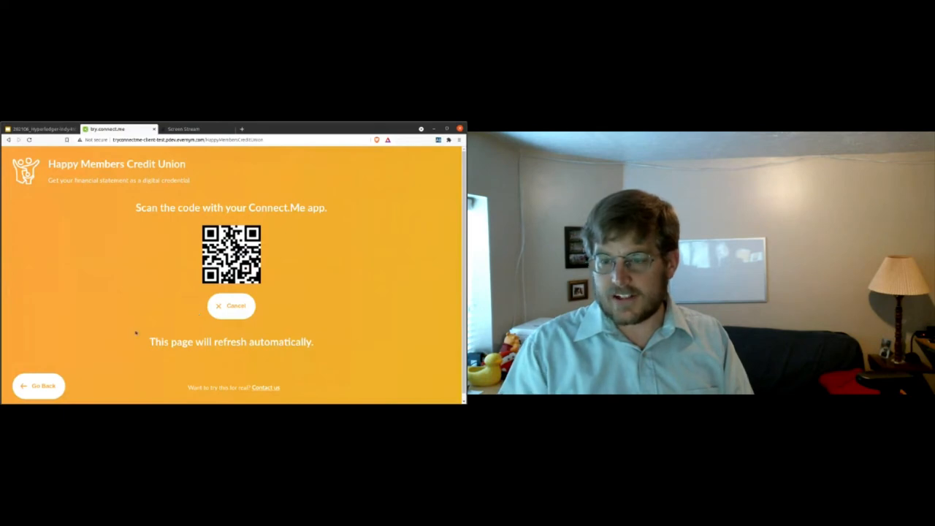
{"action": "left_click", "coordinate": [205, 128]}
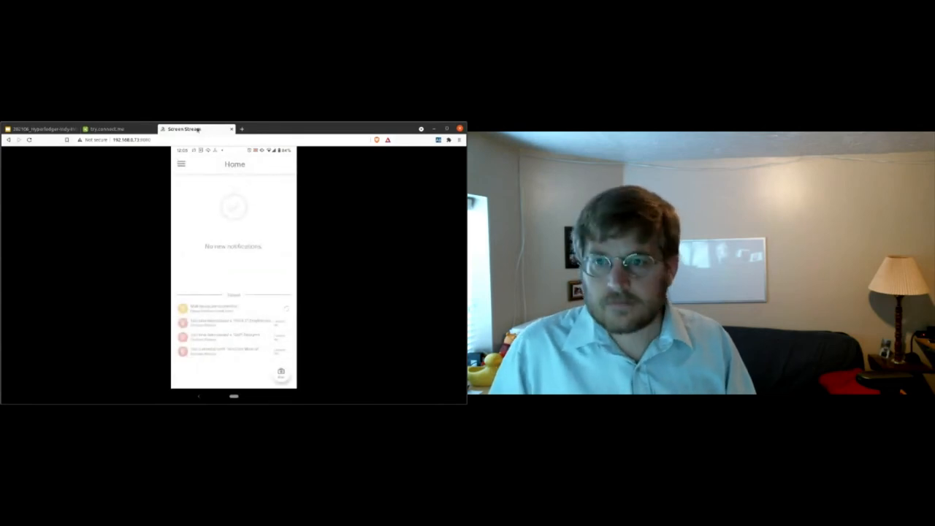
{"action": "left_click", "coordinate": [129, 129]}
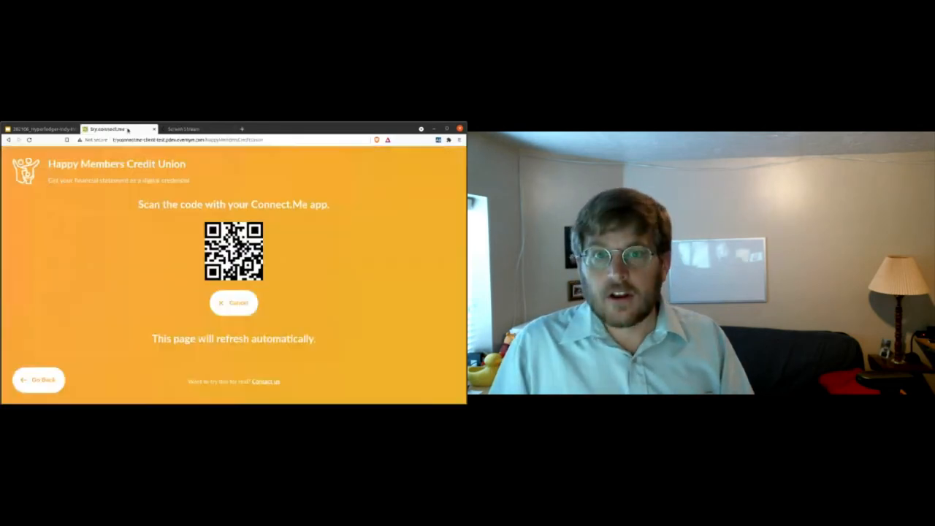
- Return to the list and restart the Large Loans mortgage application up to its both-credentials question
{"action": "left_click", "coordinate": [43, 375]}
{"action": "left_click", "coordinate": [281, 252]}
{"action": "left_click", "coordinate": [256, 300]}
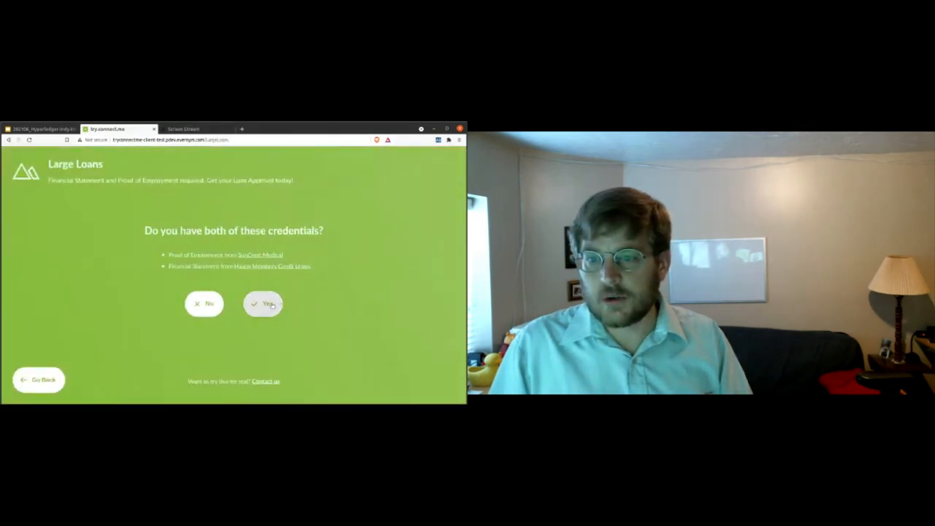
- Answer Yes to holding both credentials and watch the Large Loans proof request arrive on the phone
{"action": "left_click", "coordinate": [263, 303]}
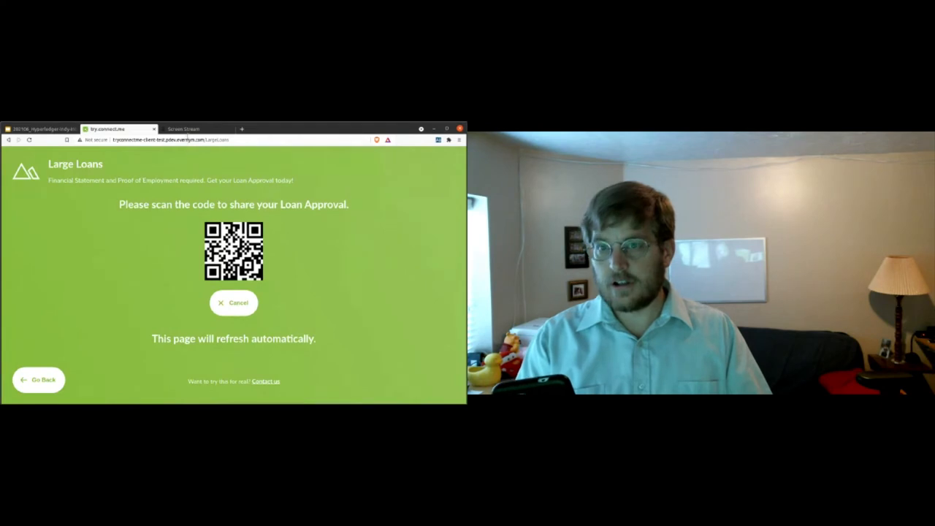
{"action": "left_click", "coordinate": [184, 129]}
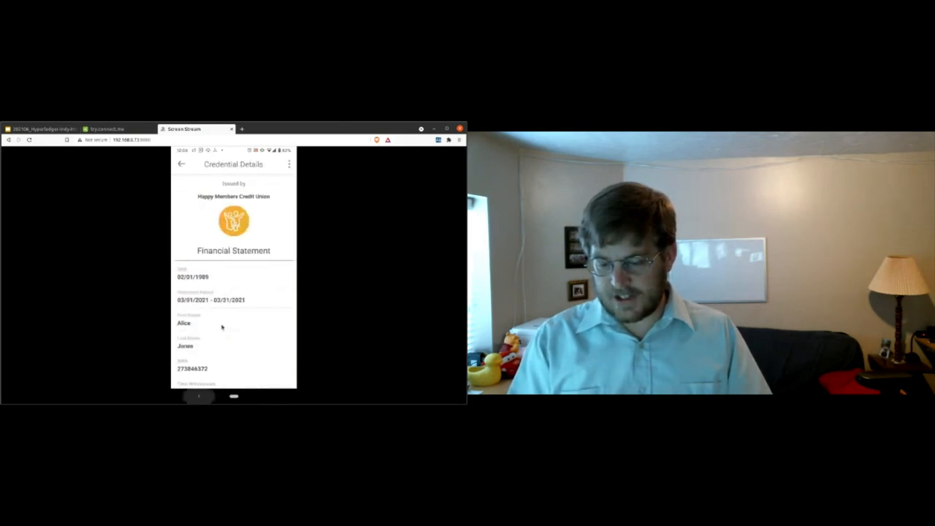
{"action": "left_click", "coordinate": [109, 130]}
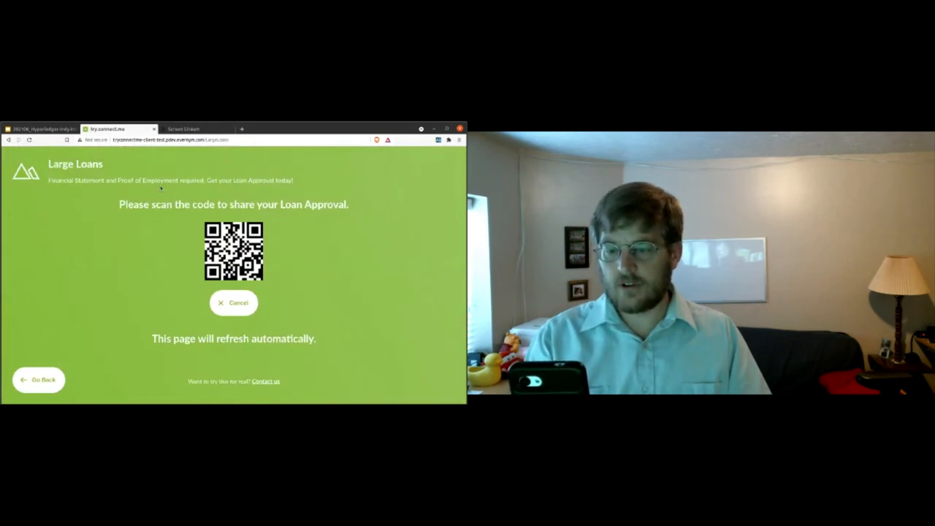
- On the phone, confirm Nurse Practitioner as job title and share the requested attributes with Large Loans
{"action": "left_click", "coordinate": [184, 129]}
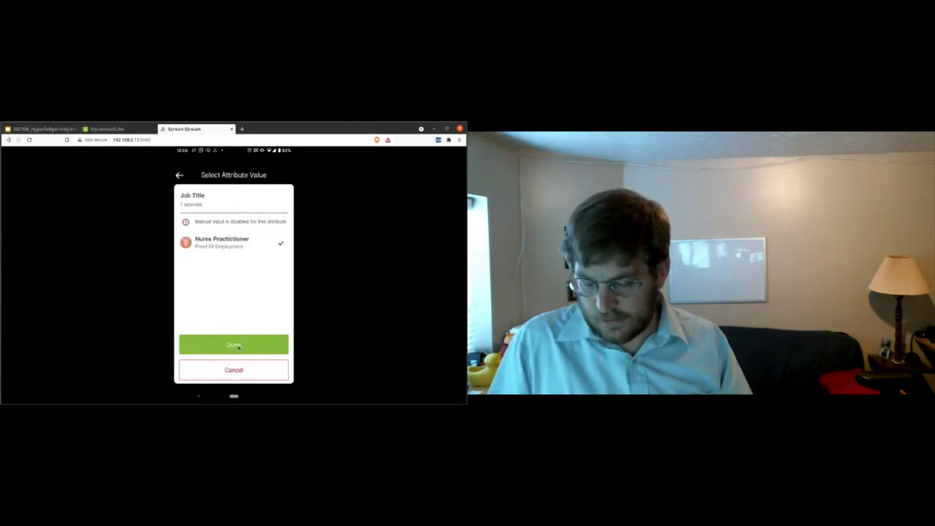
{"action": "left_click", "coordinate": [238, 347]}
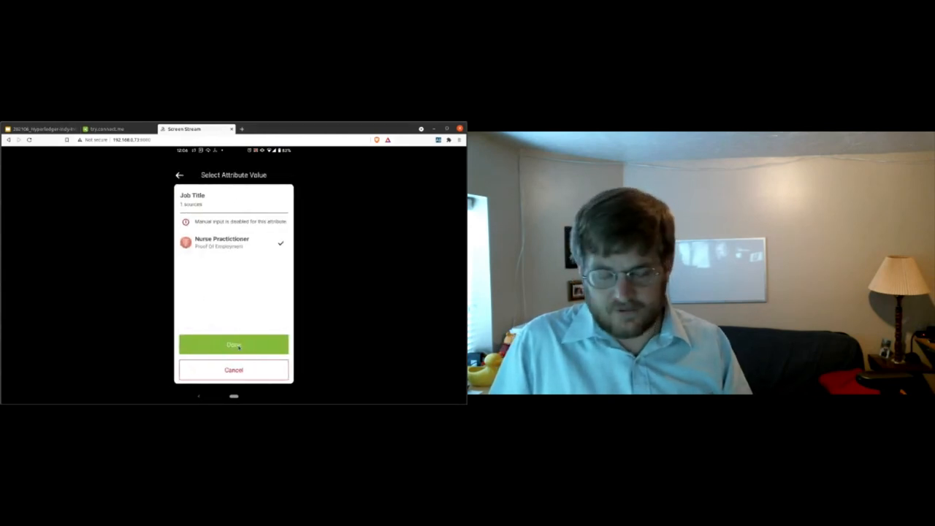
{"action": "left_click", "coordinate": [237, 346]}
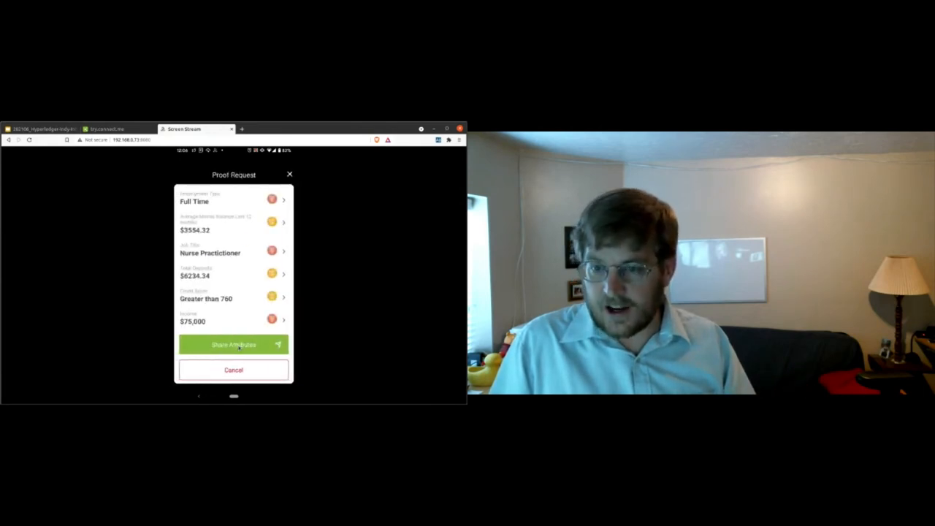
{"action": "left_click", "coordinate": [237, 346]}
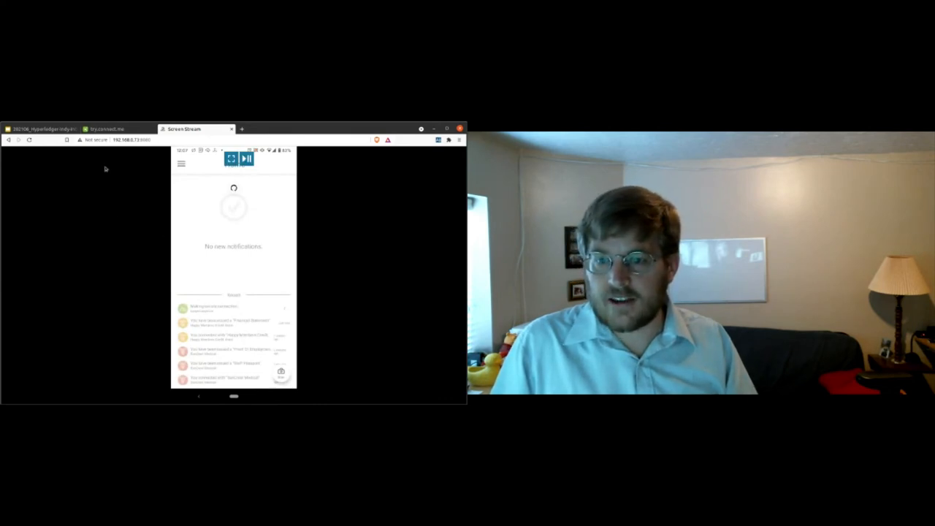
- After Large Loans verifies the proof, claim the Loan Approval and check the Home Purchase Contract offer on the phone
{"action": "left_click", "coordinate": [98, 129]}
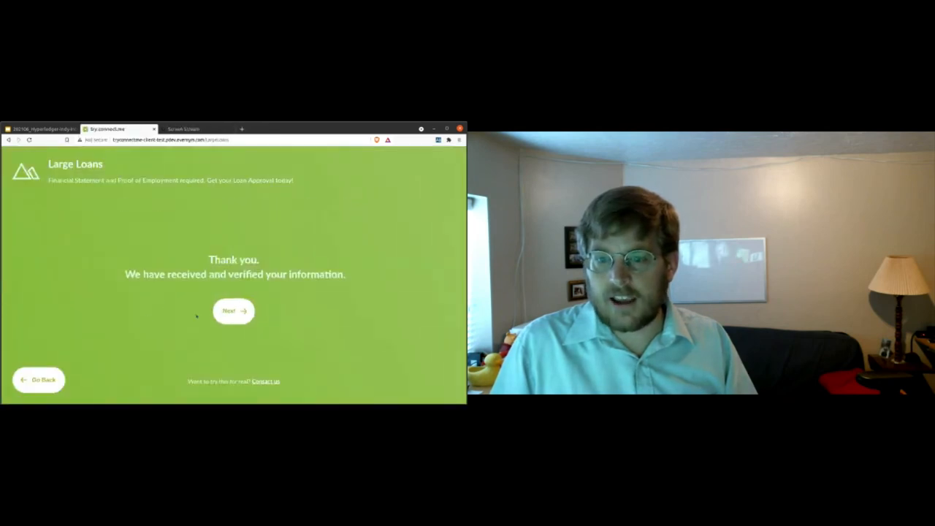
{"action": "left_click", "coordinate": [232, 311]}
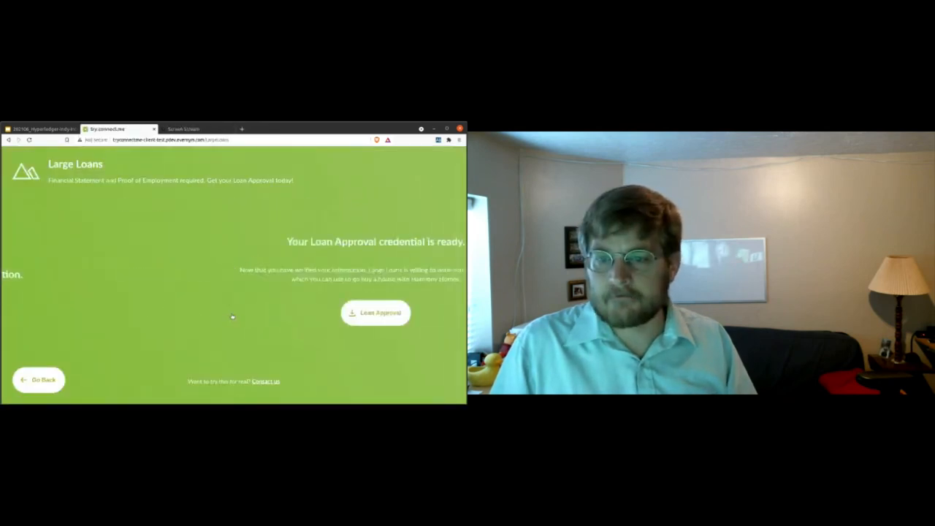
{"action": "left_click", "coordinate": [232, 314]}
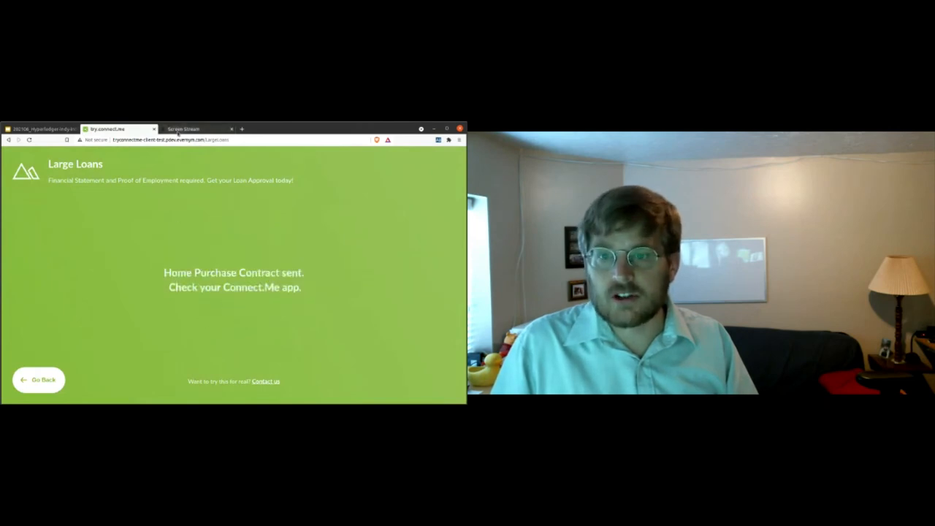
{"action": "left_click", "coordinate": [177, 130]}
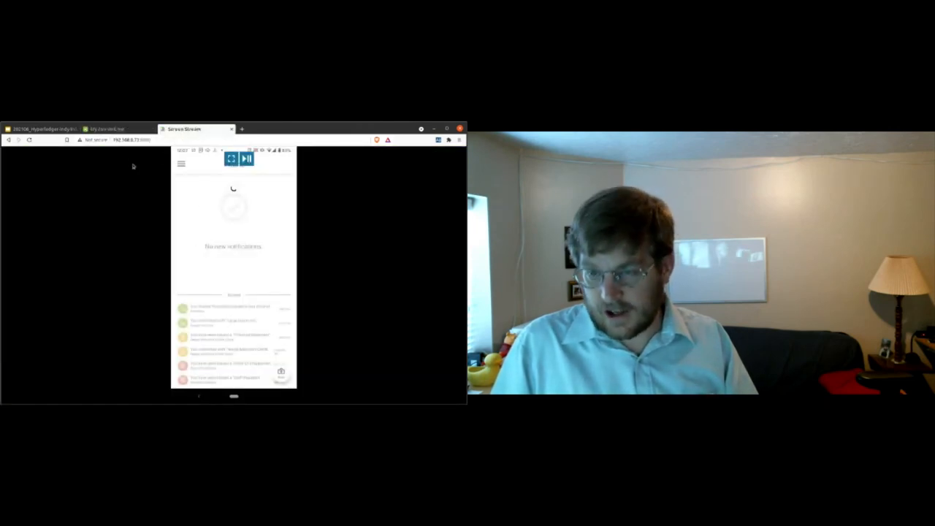